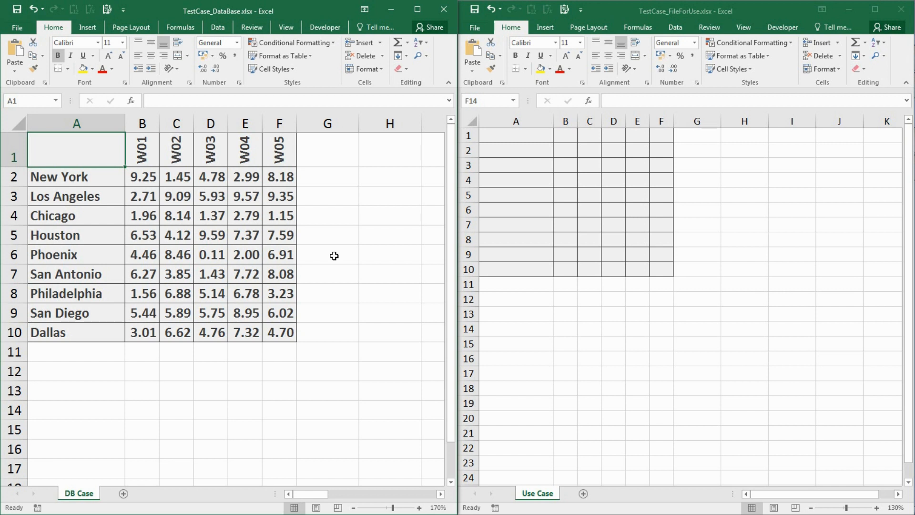
Link cell A1 of the Use Case sheet to cell A1 of the DB Case sheet in TestCase_DataBase.xlsx.
click(320, 270)
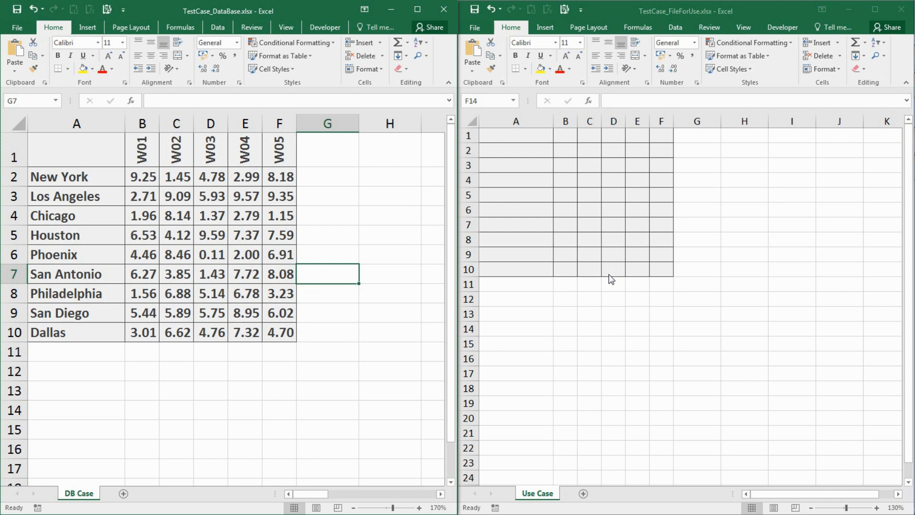
click(523, 134)
click(522, 134)
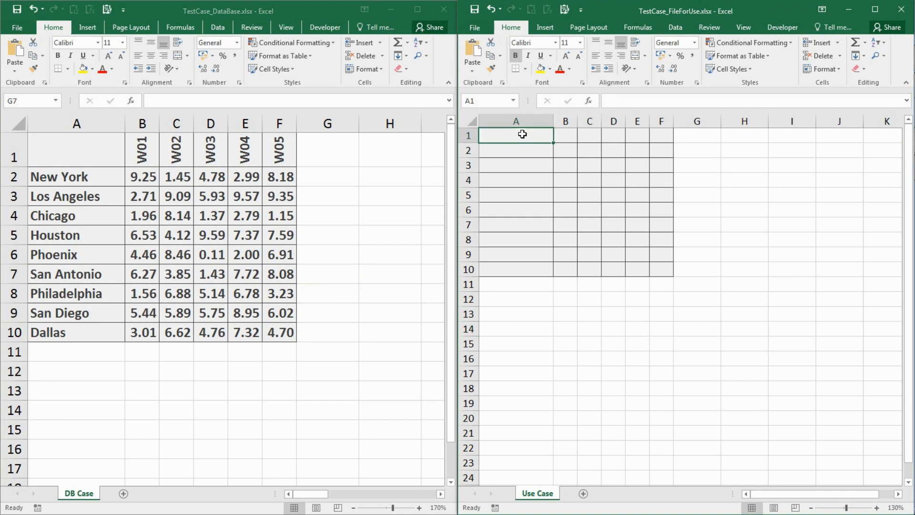
text(=)
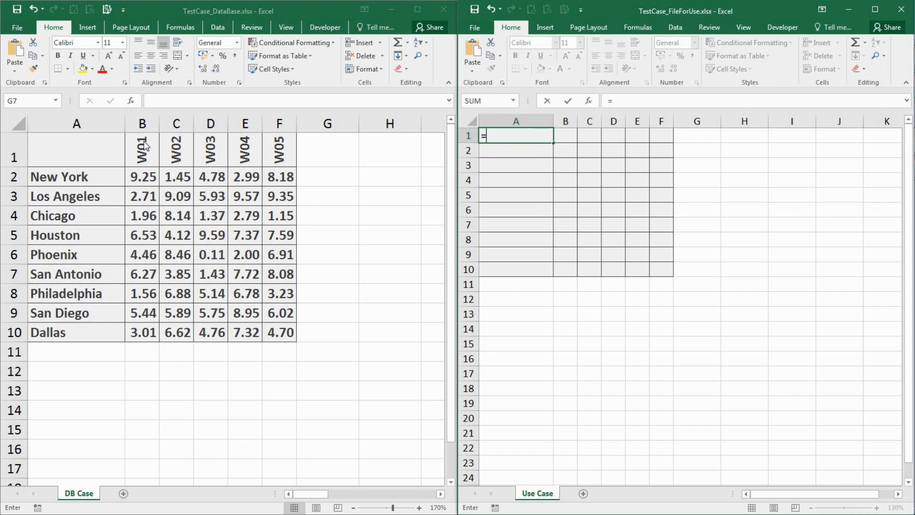
click(117, 149)
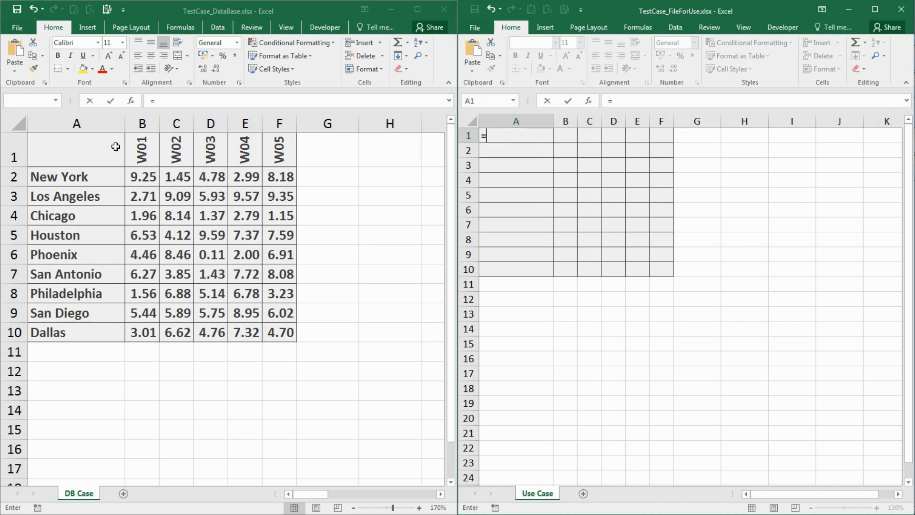
click(115, 146)
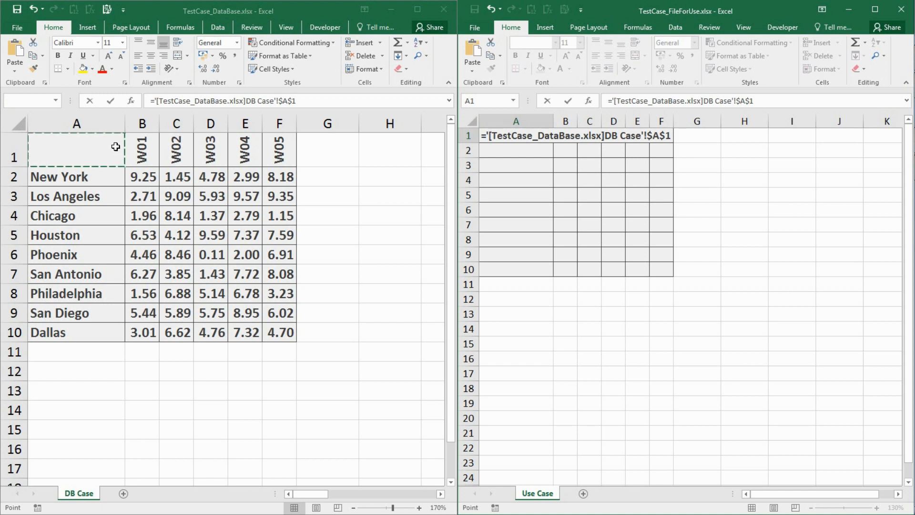
key(Return)
key(Up)
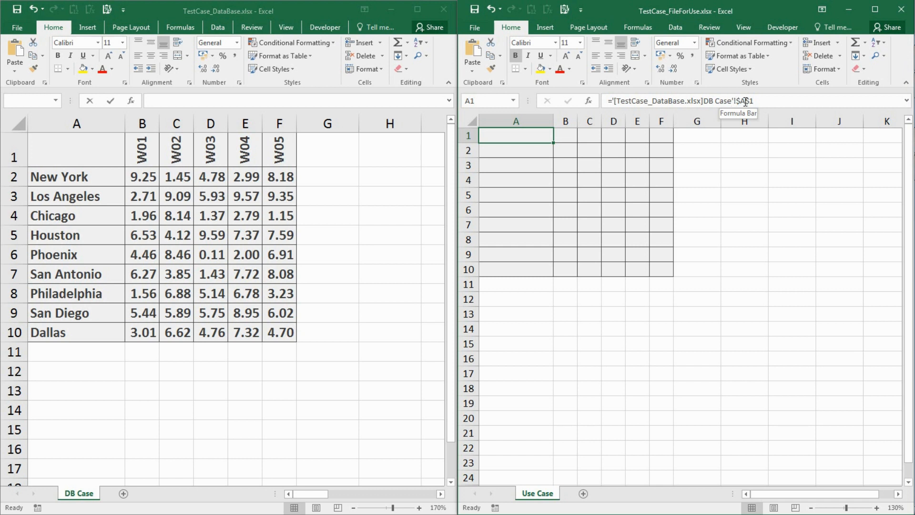
key(Down)
key(Up)
Fill the absolute link formula from A1 across the Use Case table to F10.
drag(553, 143, 672, 148)
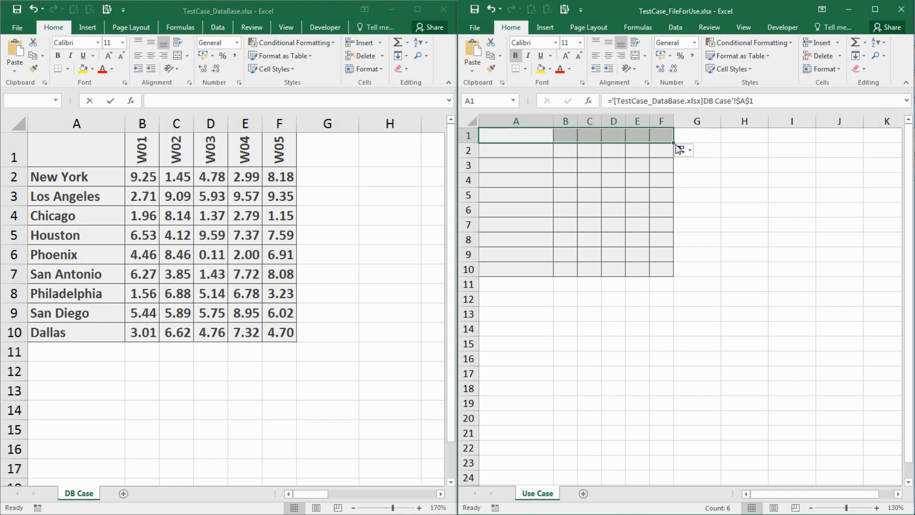
drag(672, 142, 672, 281)
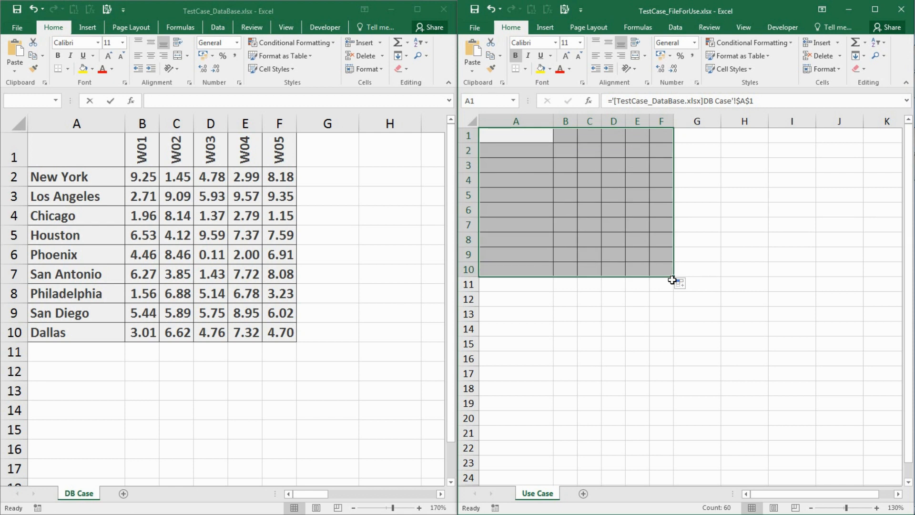
click(591, 181)
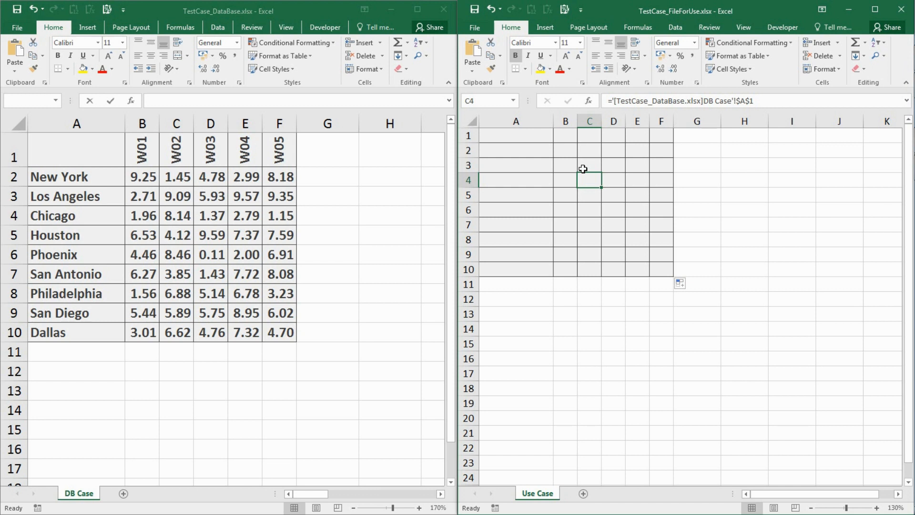
Change A1's external link to the relative reference A1 and fill it through A1:F10 of the Use Case sheet.
click(536, 136)
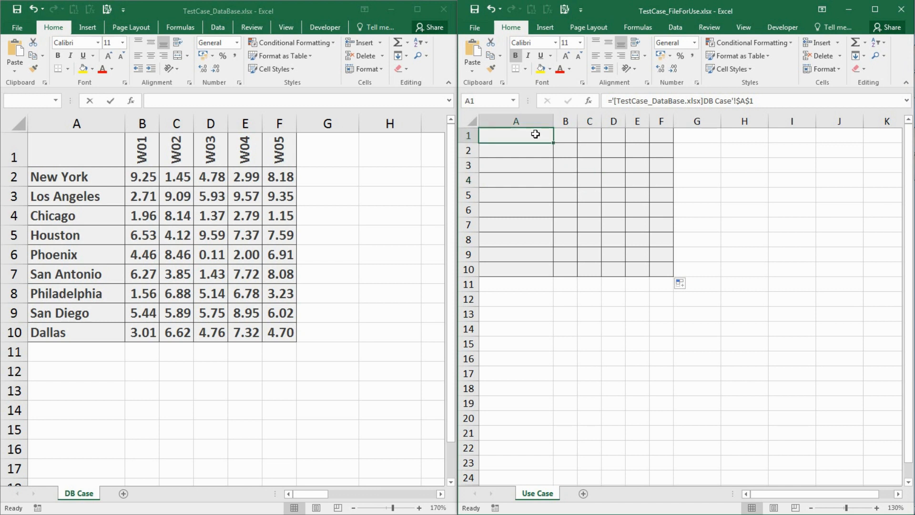
click(761, 100)
key(F4)
key(F4)
key(F4)
key(ctrl+Return)
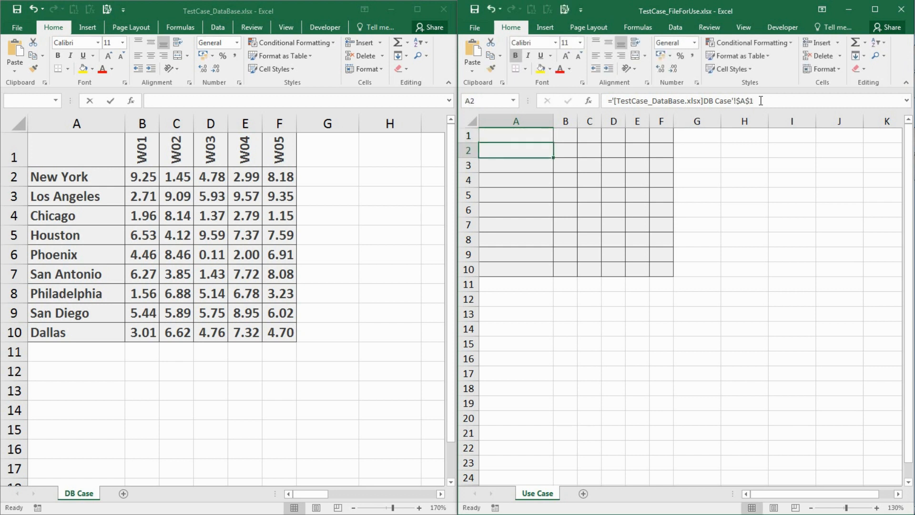
drag(557, 144, 682, 148)
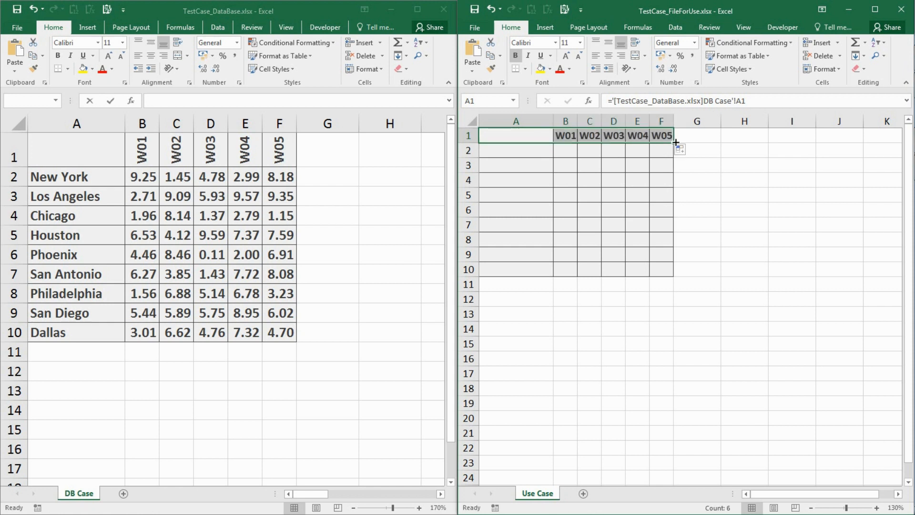
drag(676, 143, 668, 272)
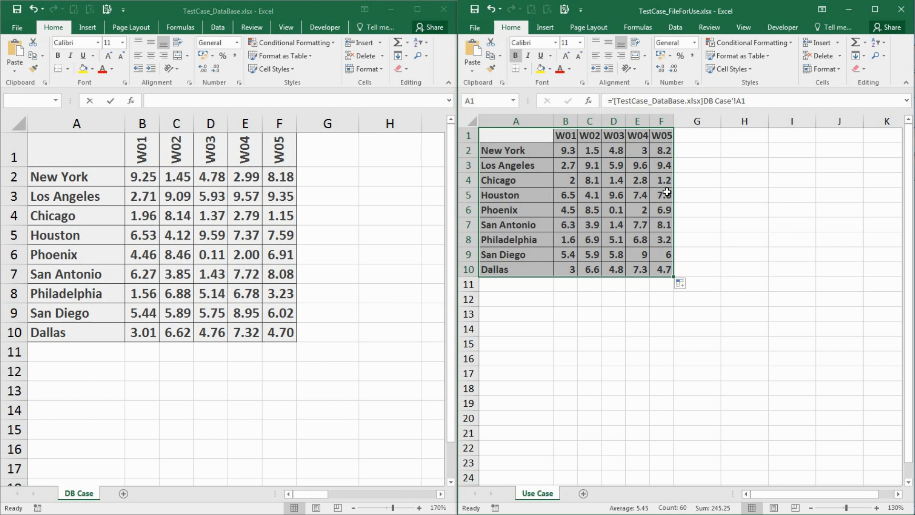
Undo the fills and the link formula entered in the Use Case table.
key(ctrl+z)
key(ctrl+z)
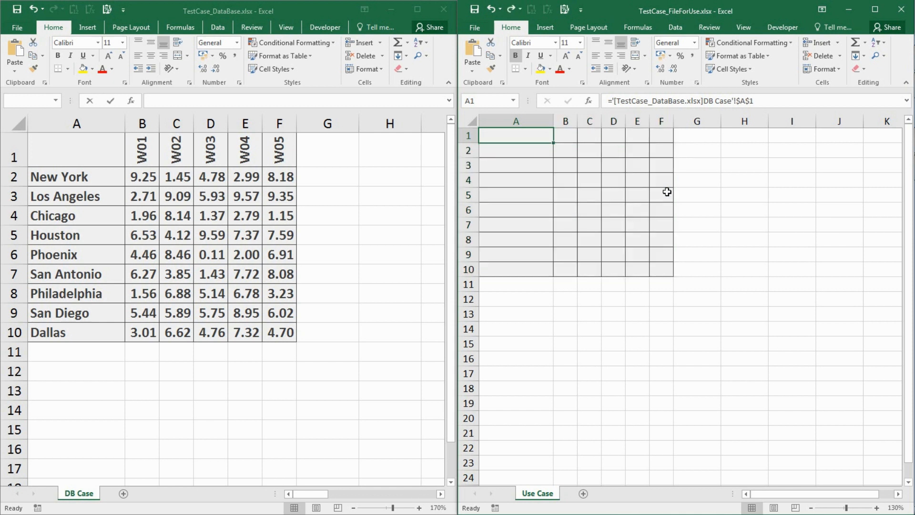
key(ctrl+z)
key(ctrl+z)
key(ctrl+z)
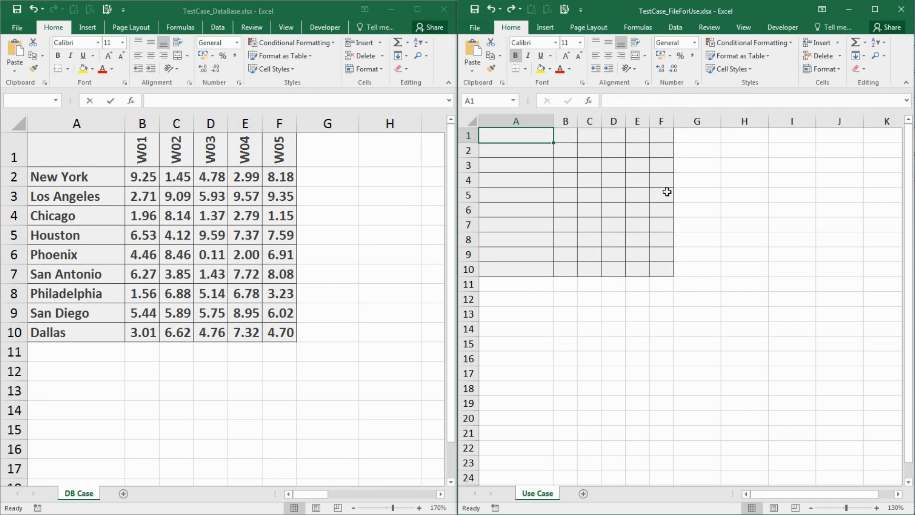
Copy A1:F10 from the DB Case sheet, paste it as links at A1 of Use Case, and autofit row 1's height.
click(90, 143)
drag(90, 143, 288, 333)
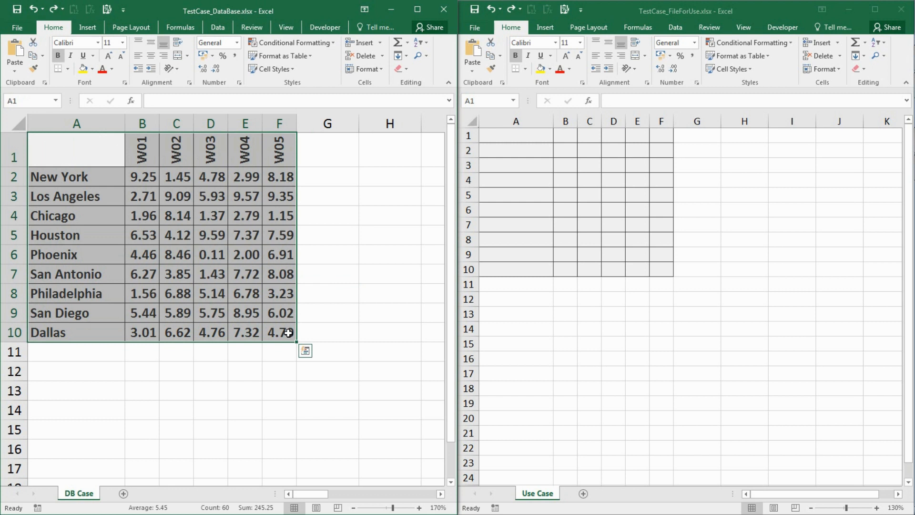
key(ctrl+c)
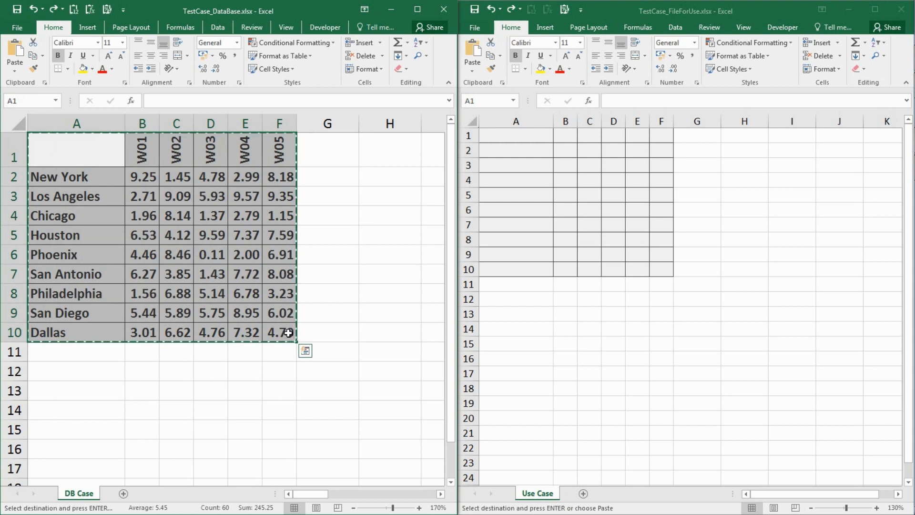
right_click(511, 135)
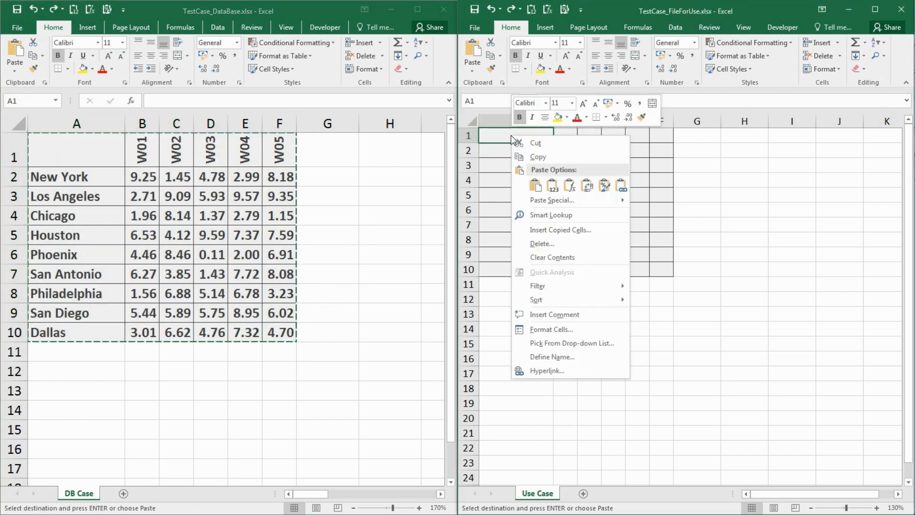
click(537, 201)
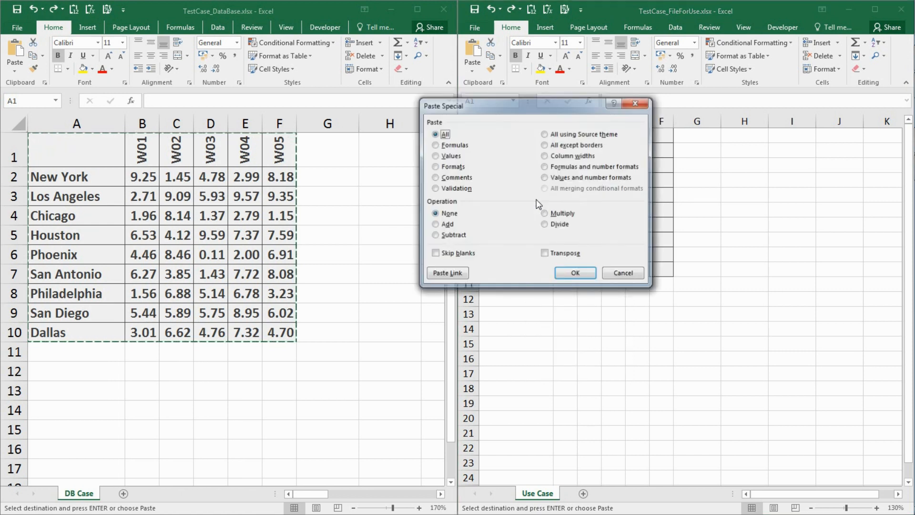
click(447, 273)
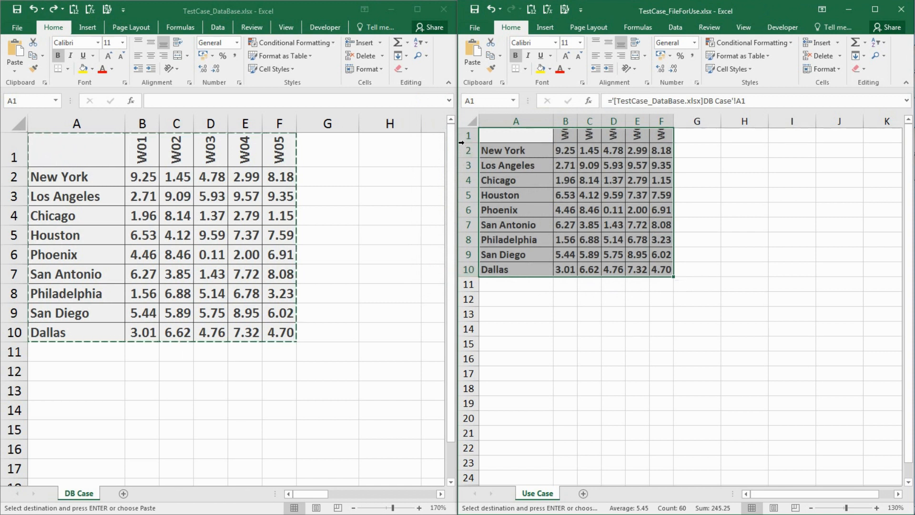
double_click(465, 143)
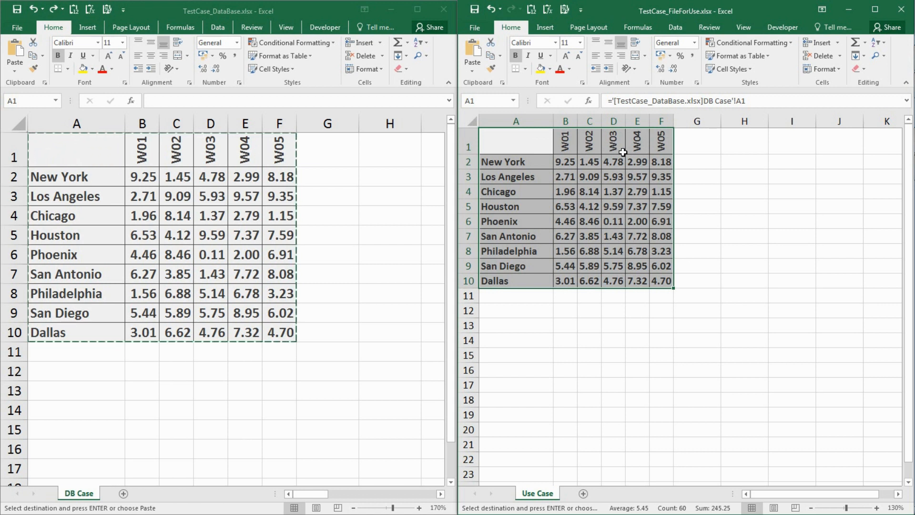
Insert a 2-D stacked column chart of the linked table and delete its chart title.
click(548, 27)
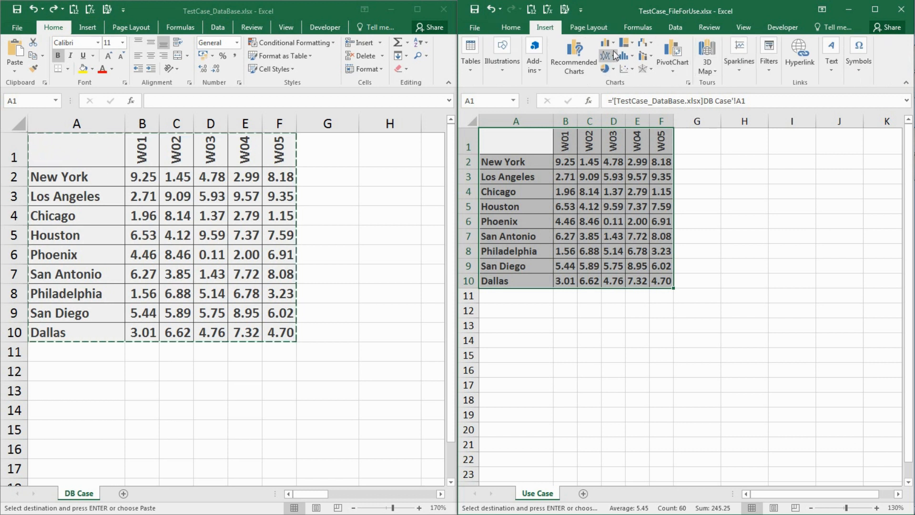
click(614, 48)
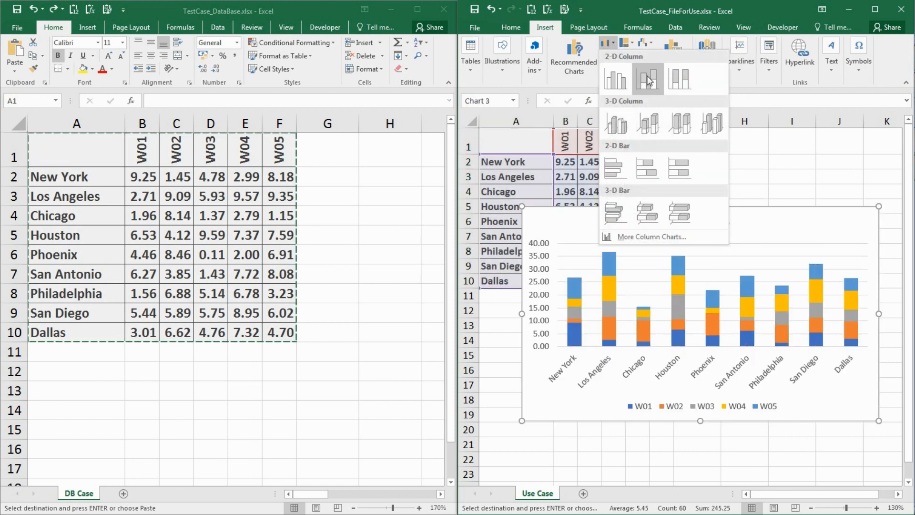
click(646, 74)
click(723, 227)
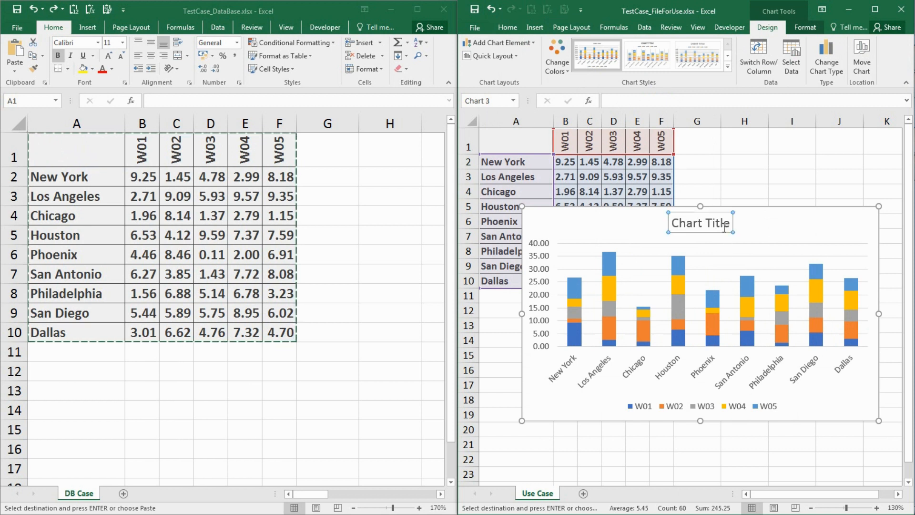
key(Delete)
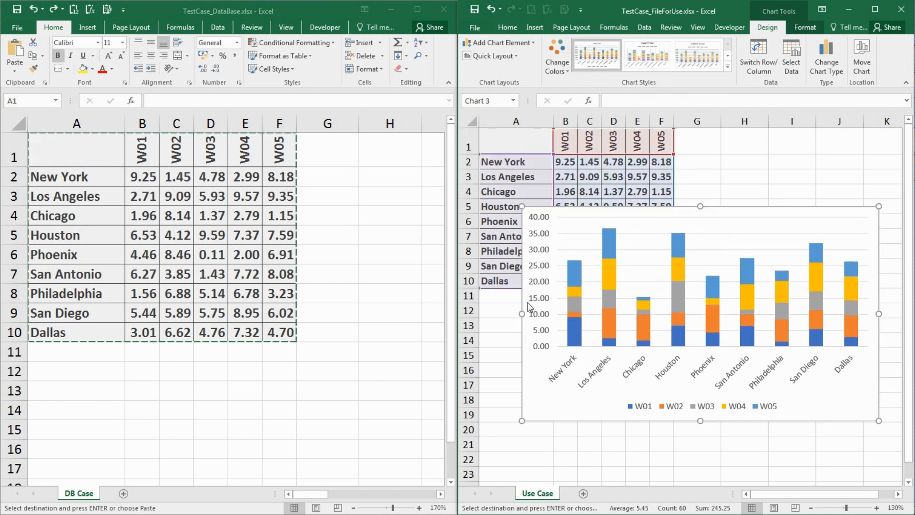
Narrow the stacked column chart and place it directly below the linked table, starting at row 11.
drag(525, 313, 595, 313)
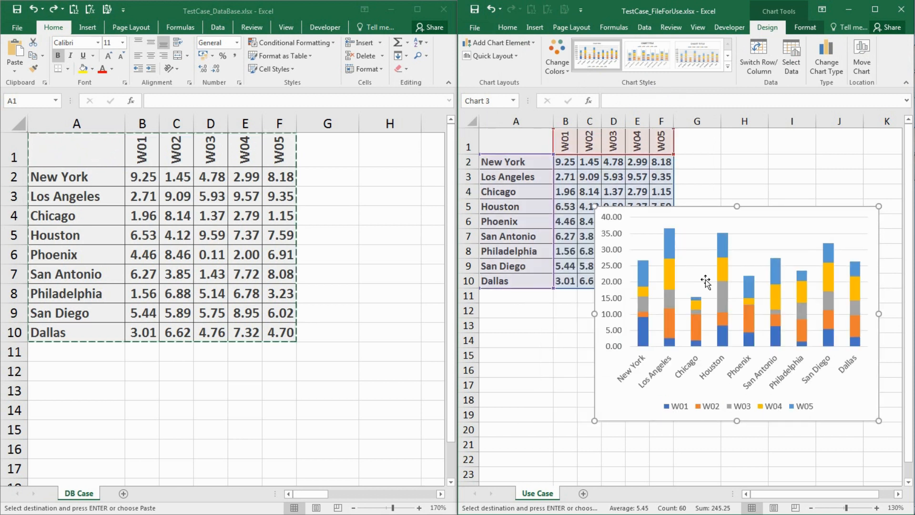
drag(704, 208, 586, 293)
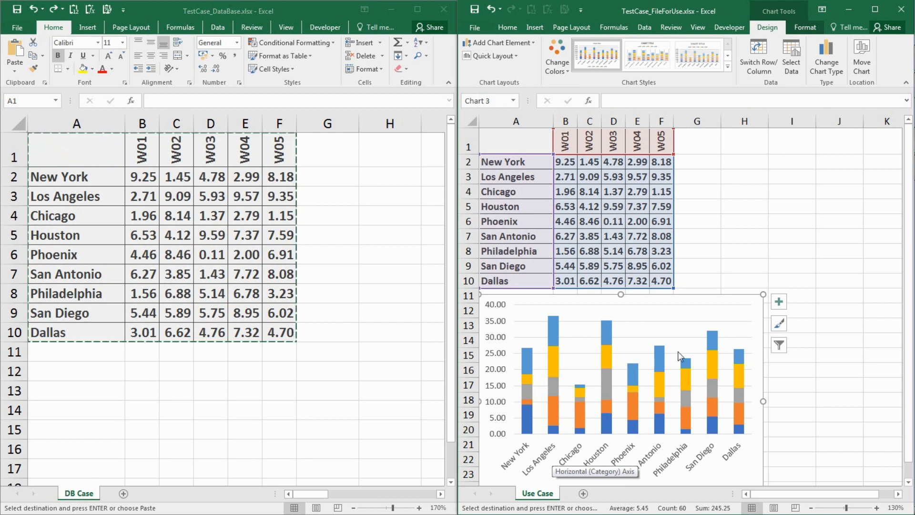
click(718, 183)
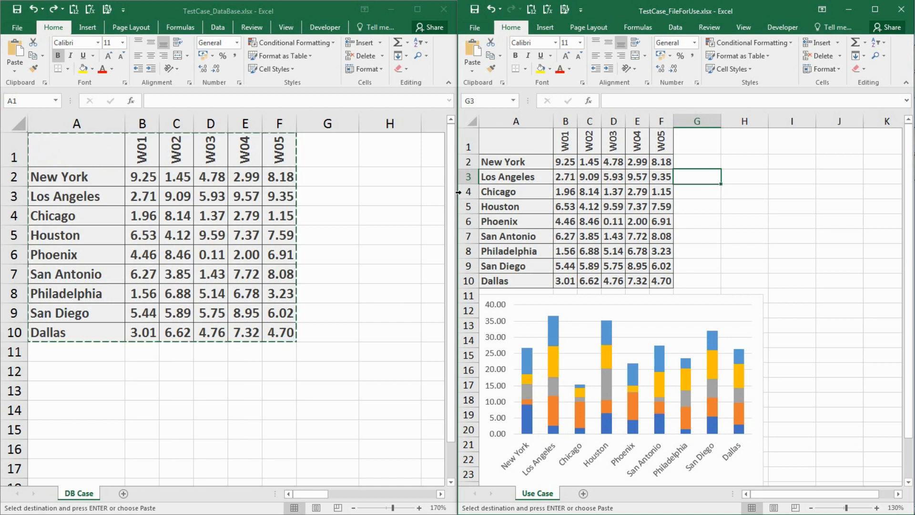
In the DB Case sheet, set the W02 value for Los Angeles to 1.45 and for New York to 9.09.
click(350, 187)
click(350, 188)
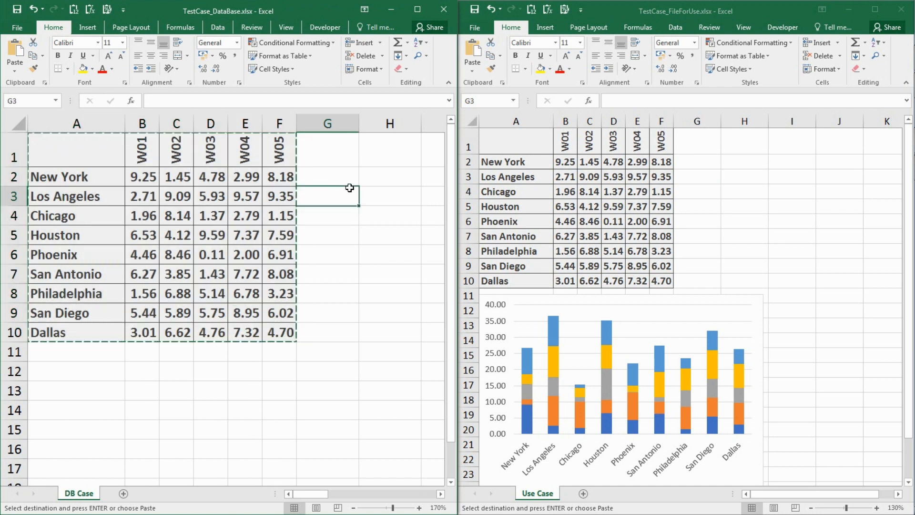
click(191, 201)
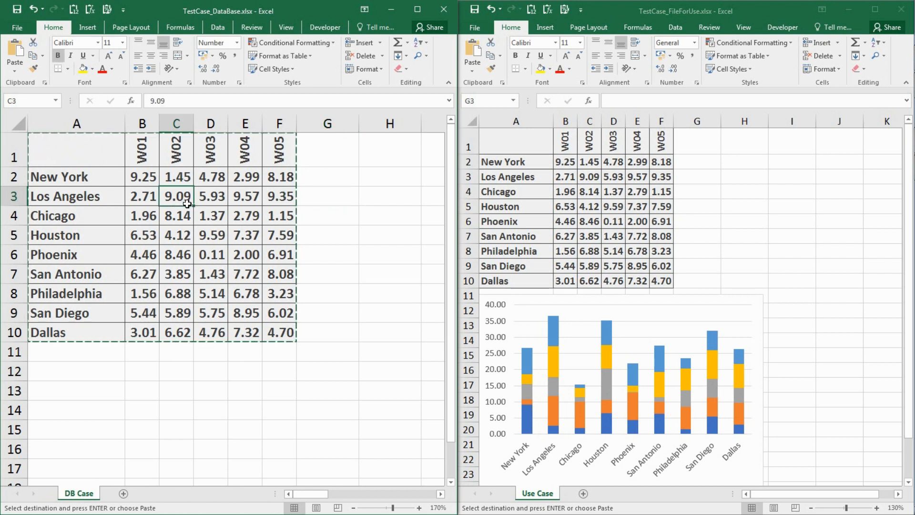
text(45)
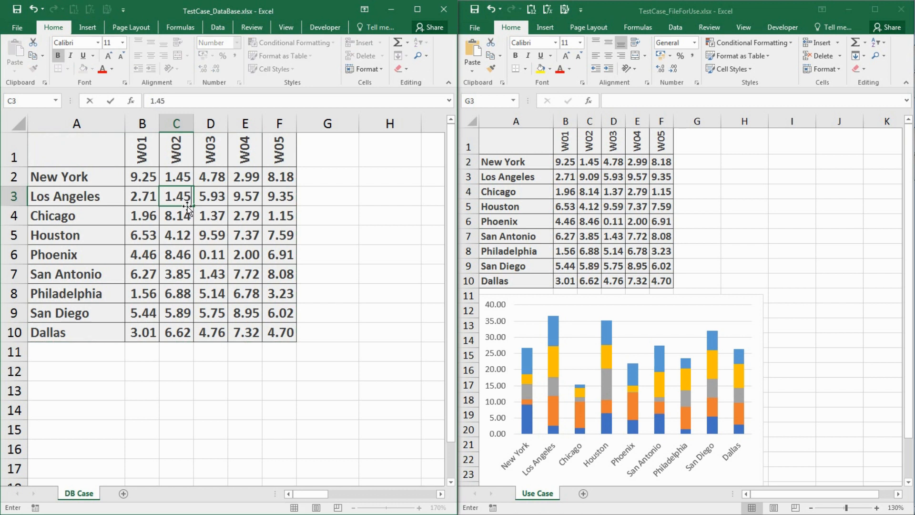
key(Up)
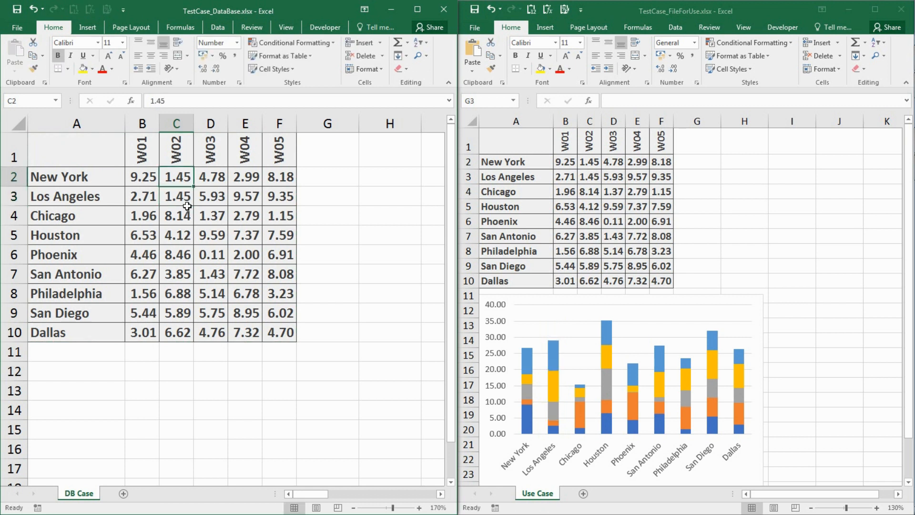
text(9.09)
key(Return)
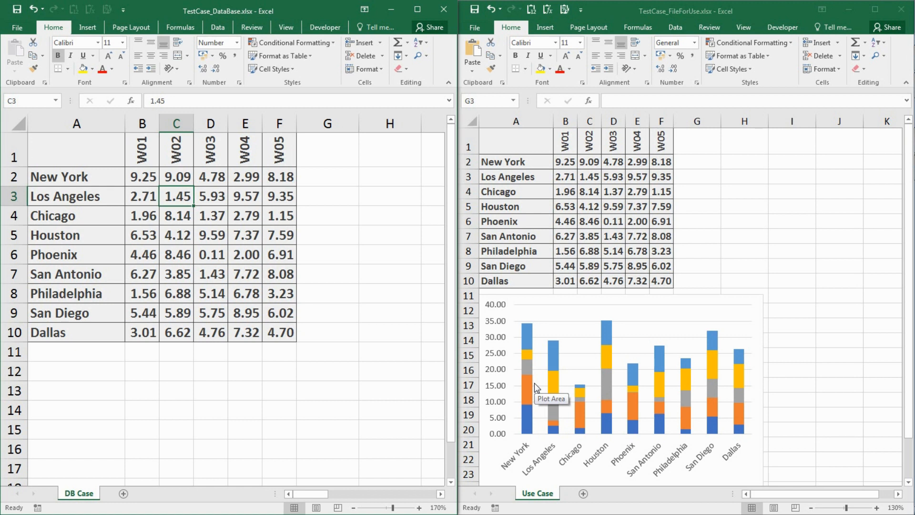
click(642, 226)
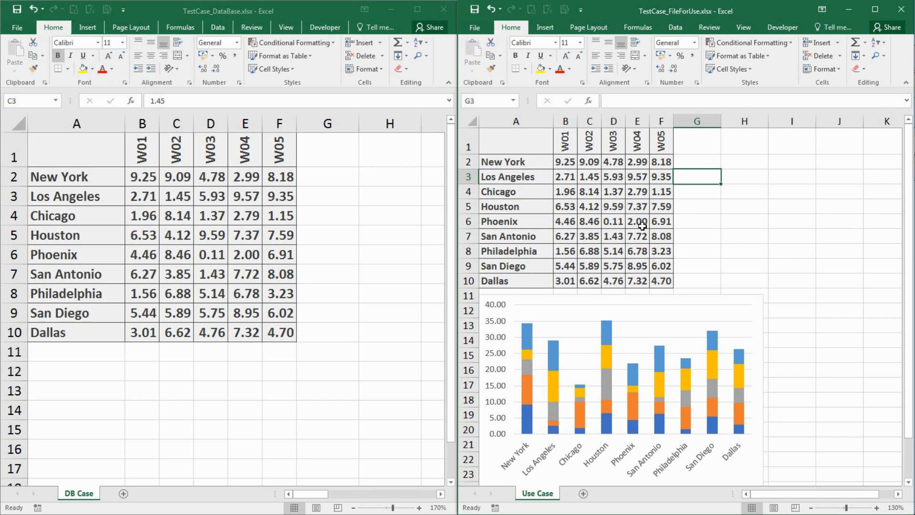